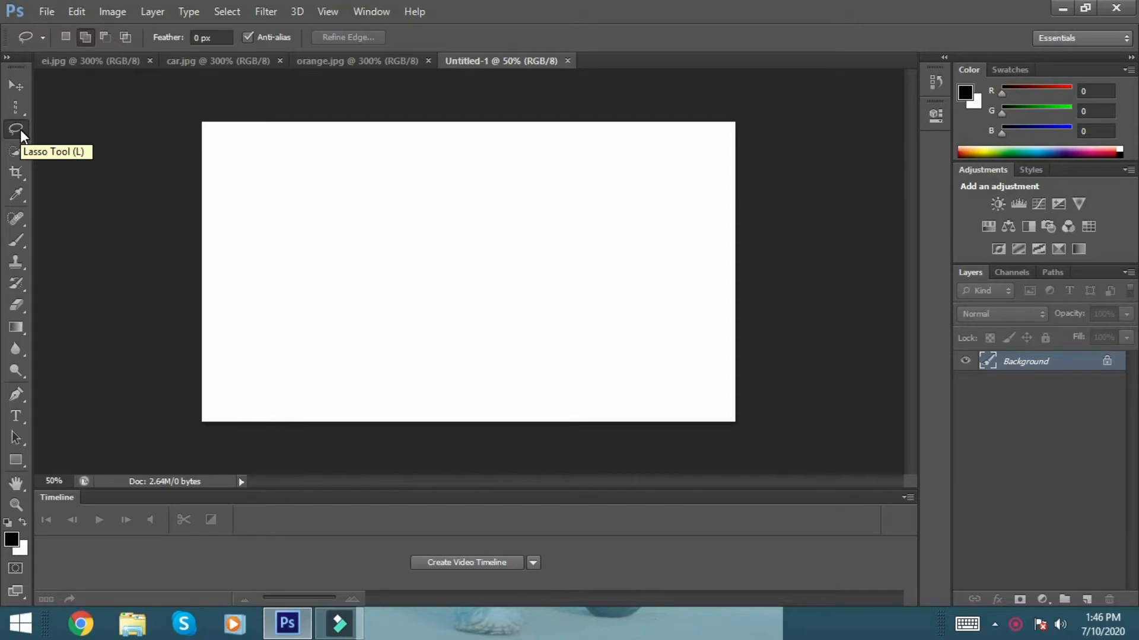
Step: Draw a freehand selection around the car's hood and windshield in car.jpg with the Lasso Tool
right_click(20, 129)
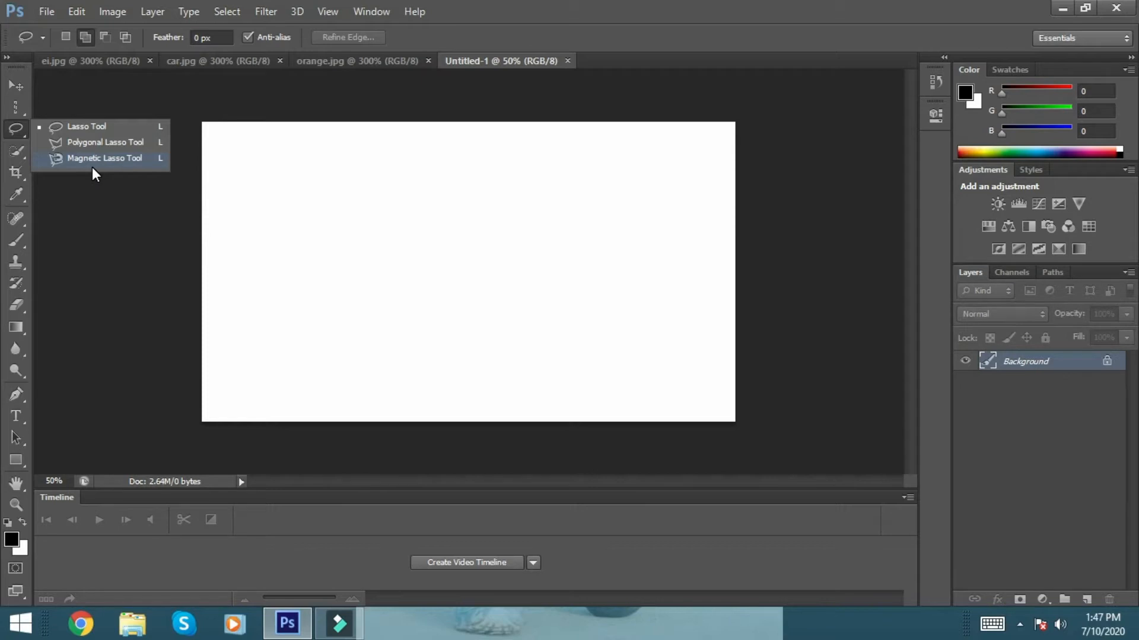
click(90, 127)
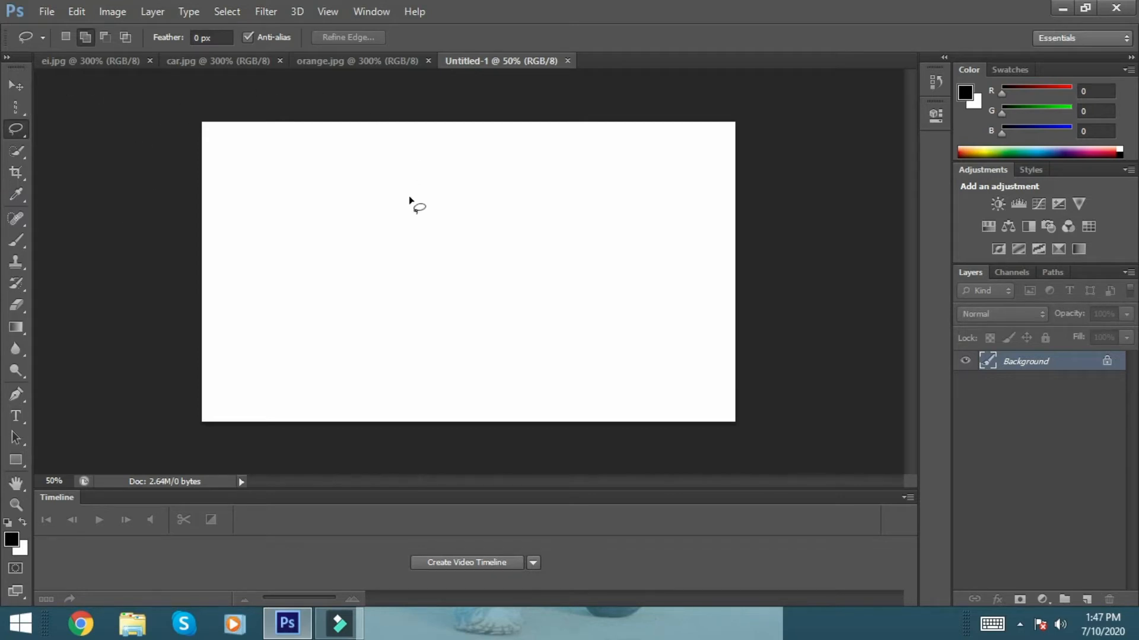
click(211, 62)
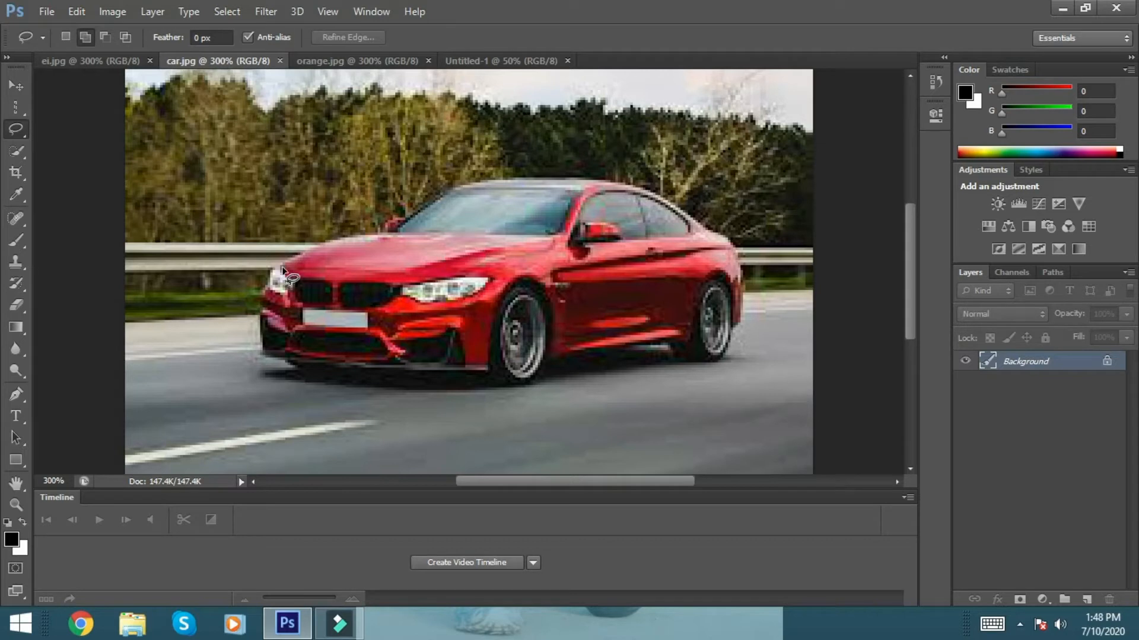
mouse_move(314, 251)
mouse_down()
mouse_move(394, 220)
mouse_move(449, 171)
mouse_up()
mouse_move(497, 211)
mouse_down()
mouse_move(511, 226)
mouse_move(544, 167)
mouse_move(588, 203)
mouse_move(570, 244)
mouse_up()
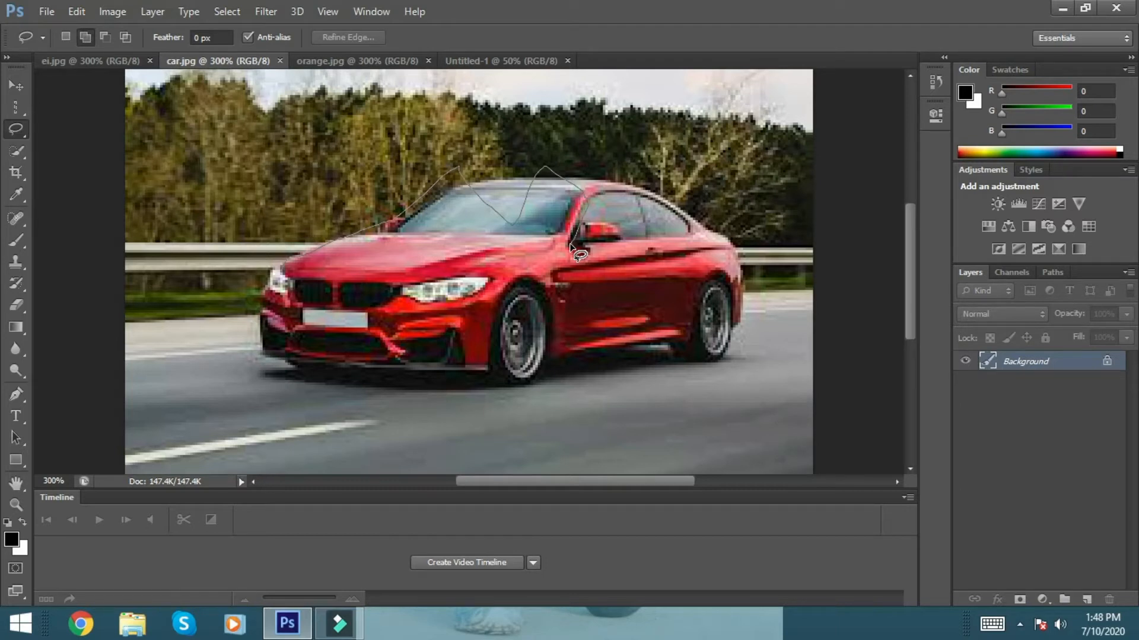
drag(570, 244, 570, 245)
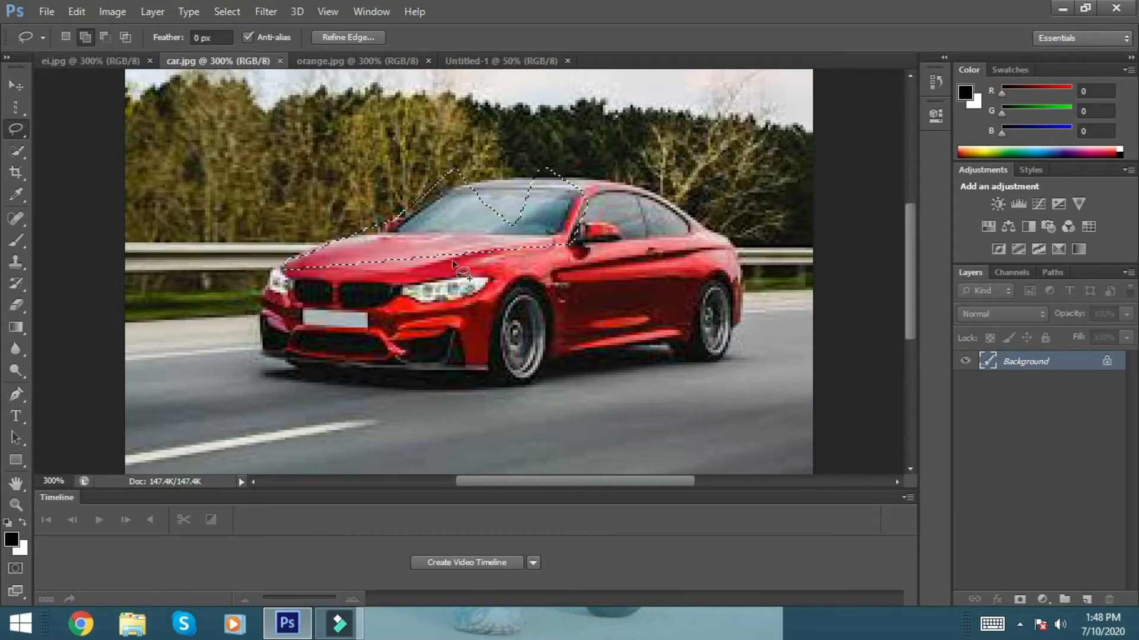
Step: Add freehand areas over the roof, front bumper and front wheel to the selection, and deselect everything
click(86, 36)
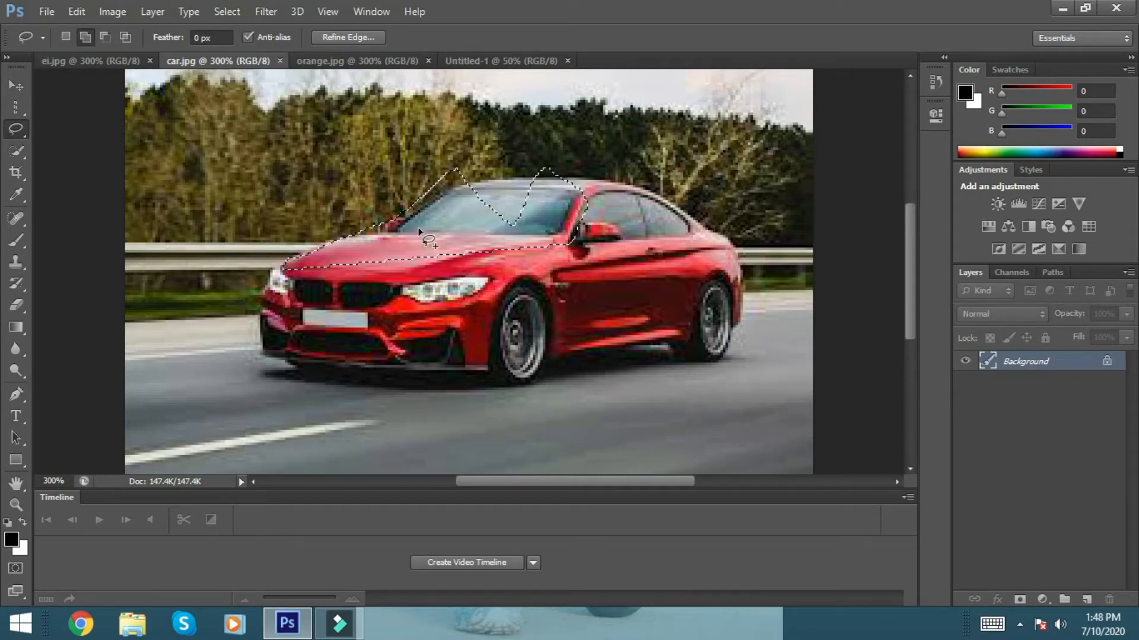
mouse_move(436, 160)
mouse_down()
mouse_move(461, 224)
mouse_move(516, 279)
mouse_move(563, 279)
mouse_move(580, 251)
mouse_move(581, 172)
mouse_move(440, 173)
mouse_up()
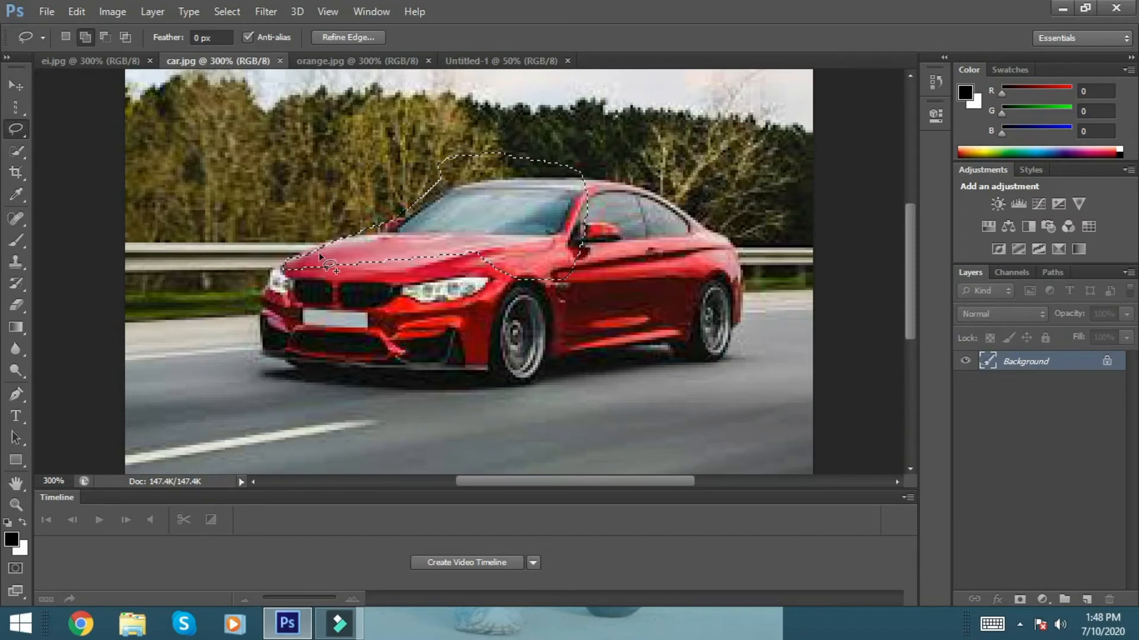
mouse_move(285, 261)
mouse_down()
mouse_move(244, 285)
mouse_move(244, 386)
mouse_move(418, 379)
mouse_up()
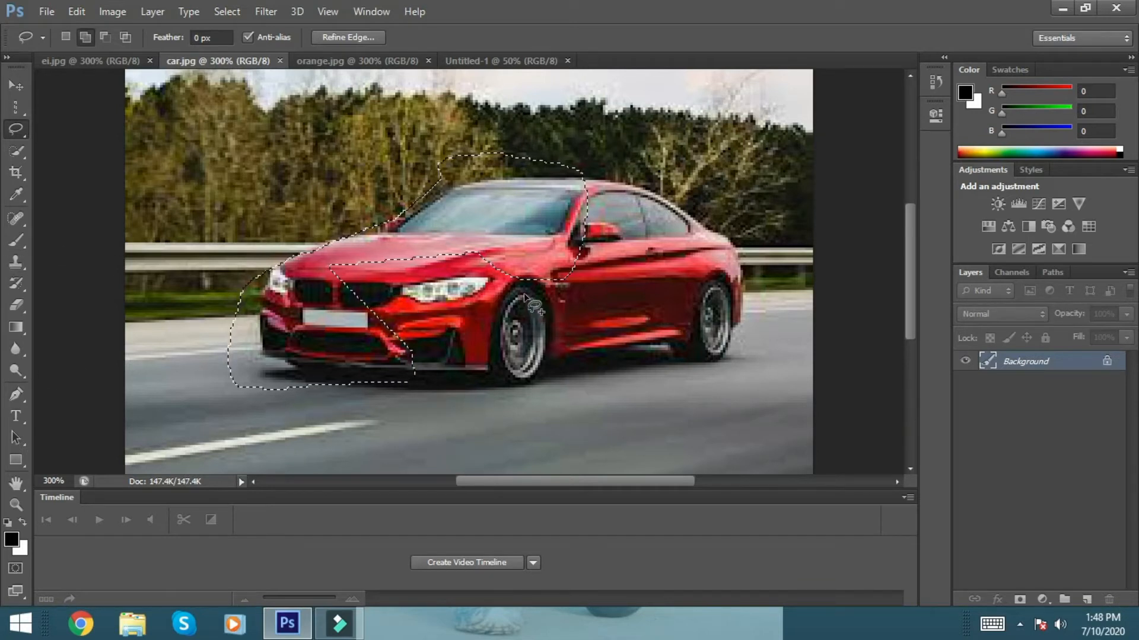
mouse_move(512, 259)
mouse_down()
mouse_move(449, 435)
mouse_move(442, 412)
mouse_up()
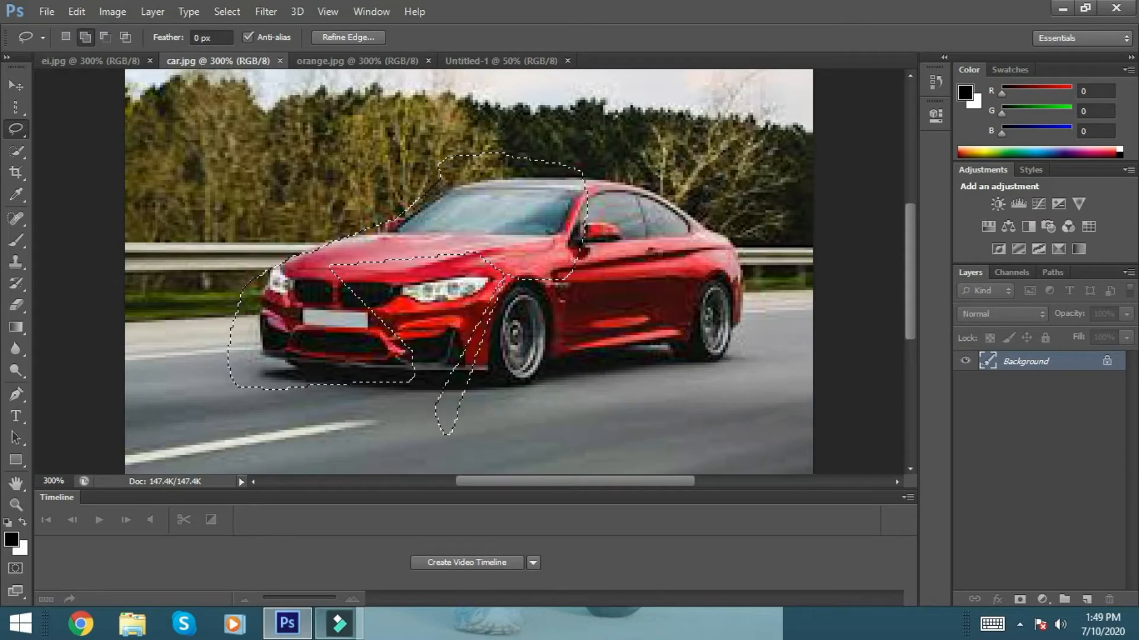
mouse_move(287, 623)
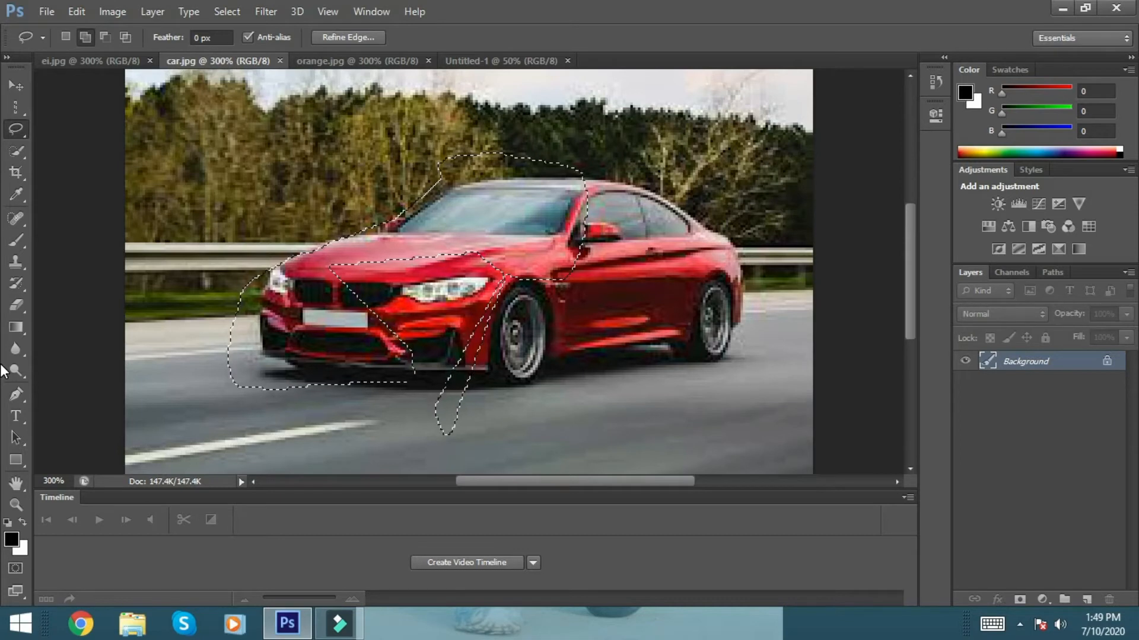
key(ctrl+d)
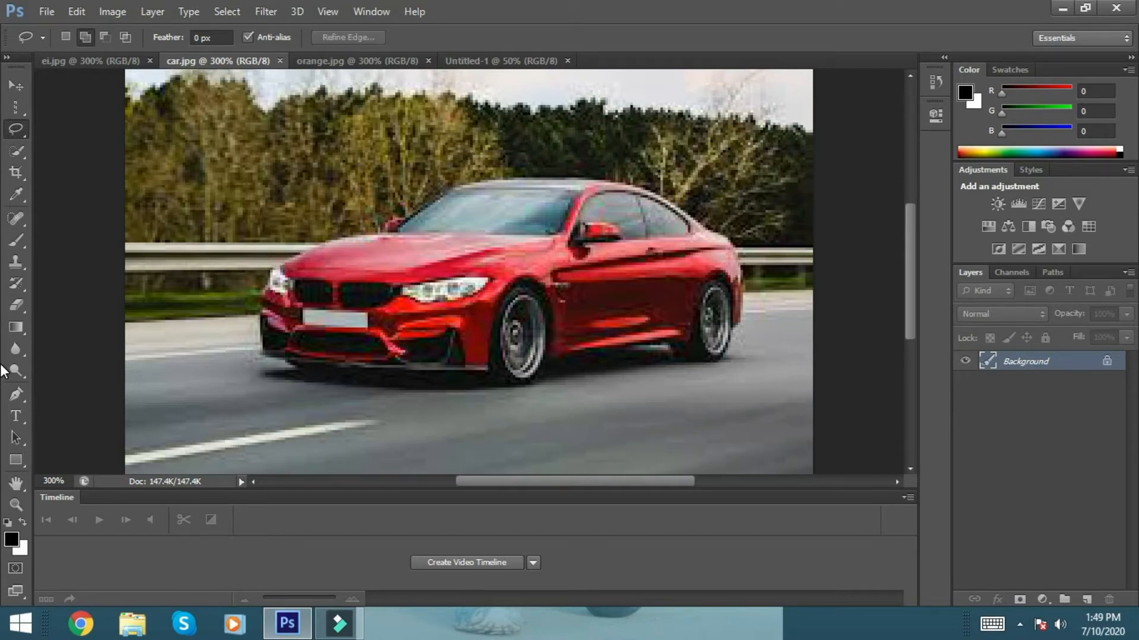
Step: Activate the Polygonal Lasso Tool and look through the open documents, ending on car.jpg
click(20, 122)
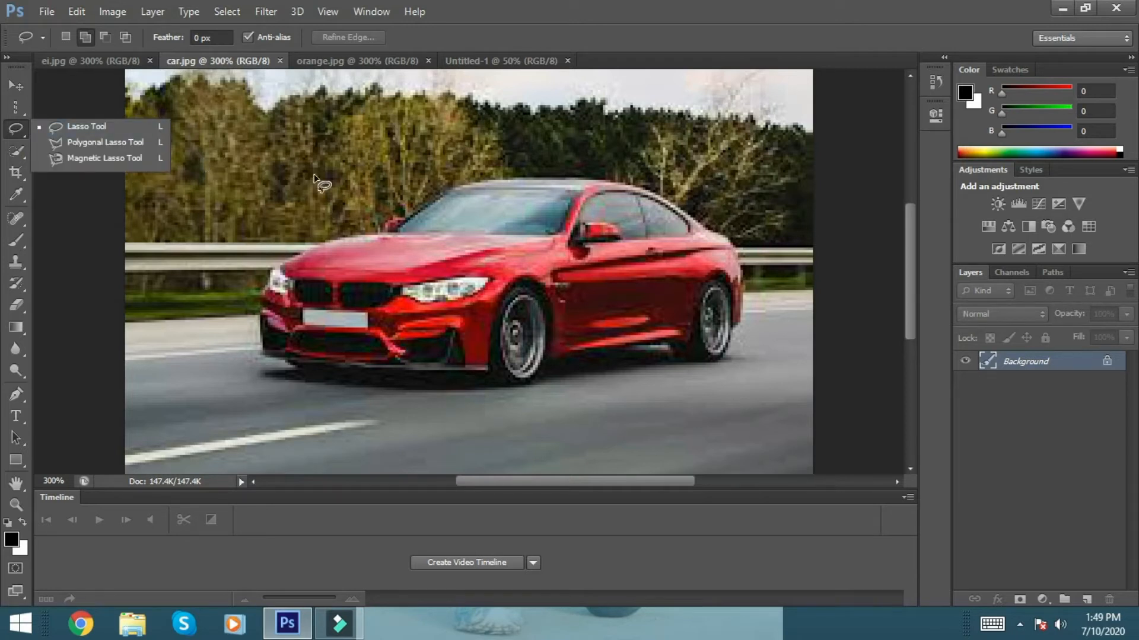
click(111, 144)
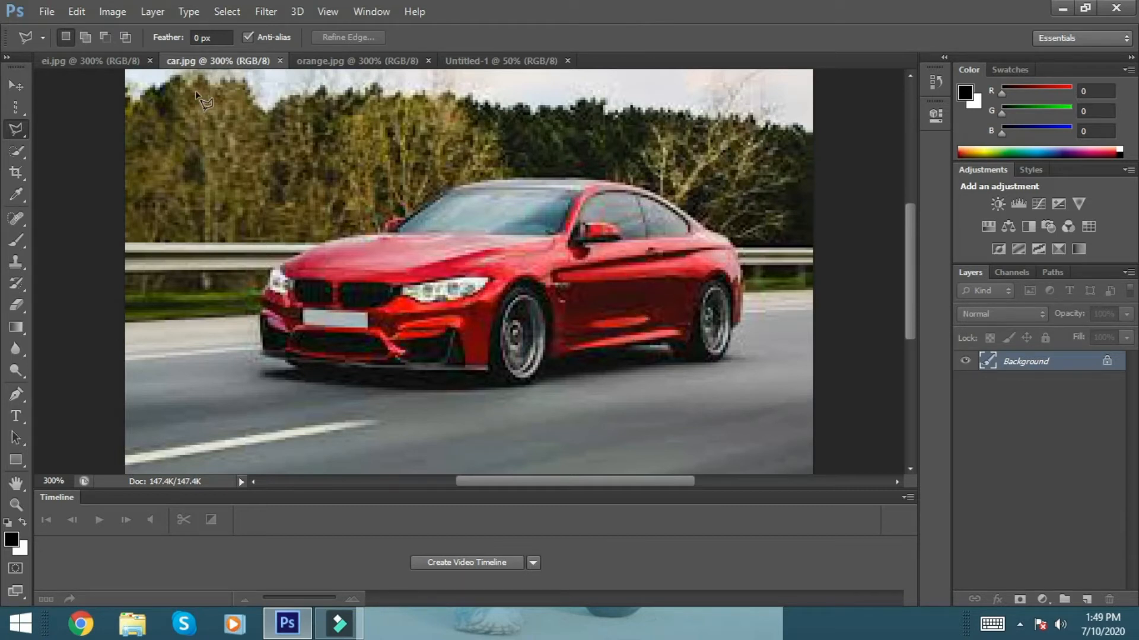
click(396, 56)
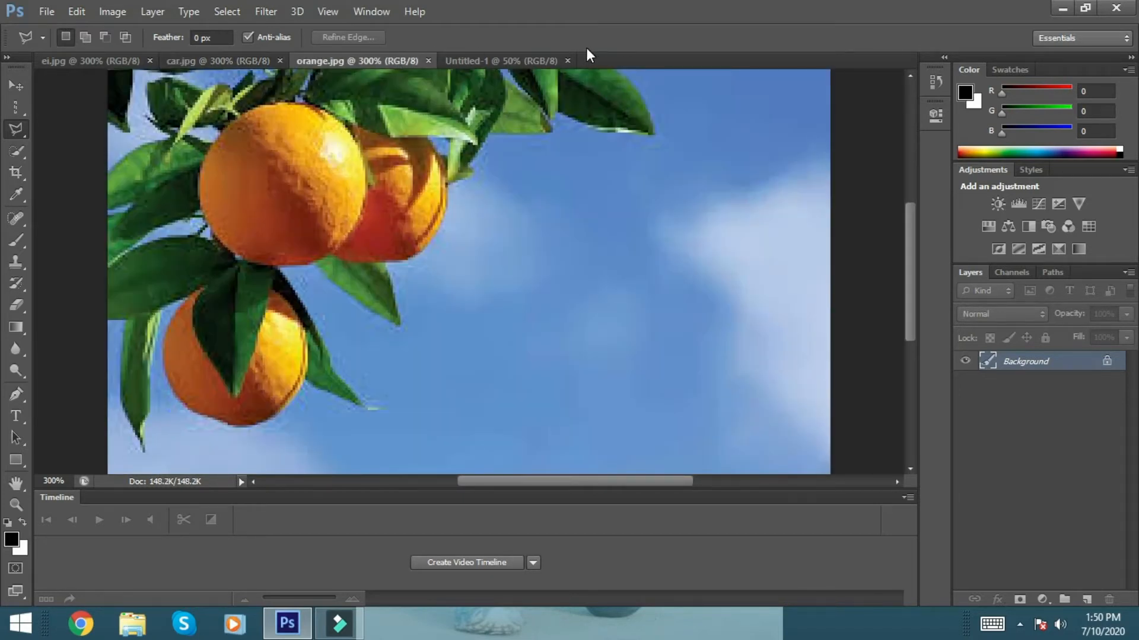
click(525, 59)
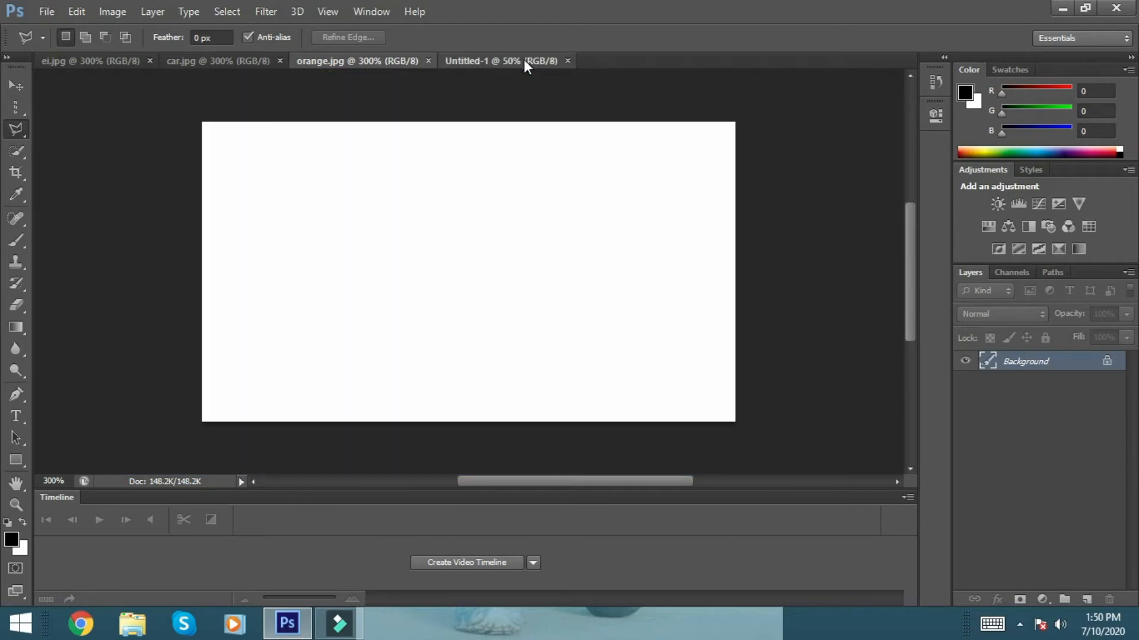
click(74, 57)
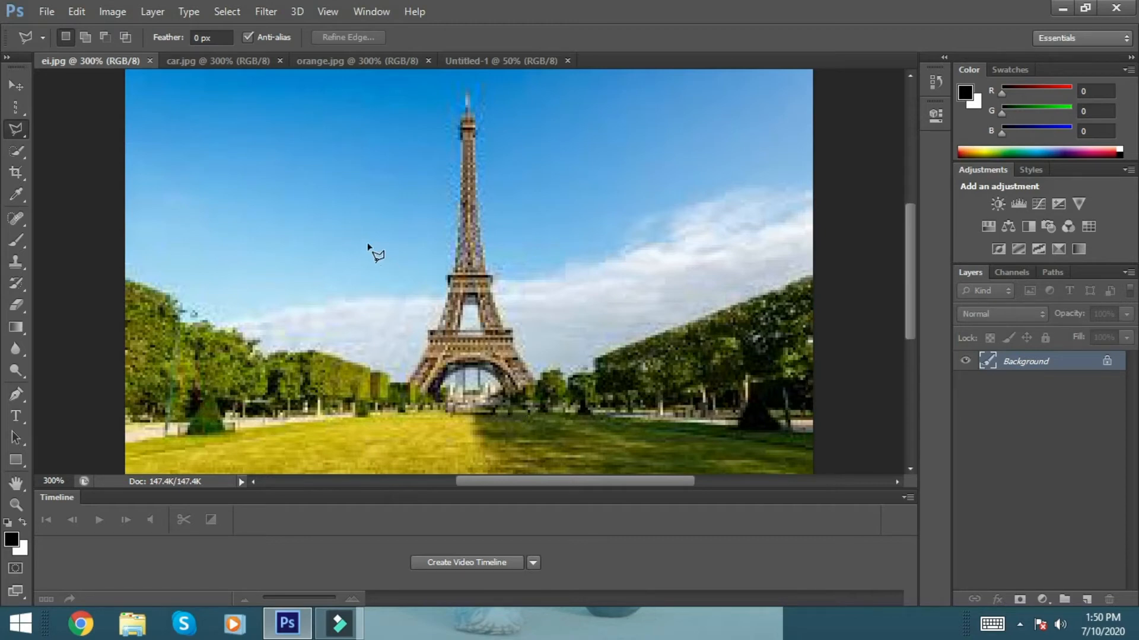
click(240, 62)
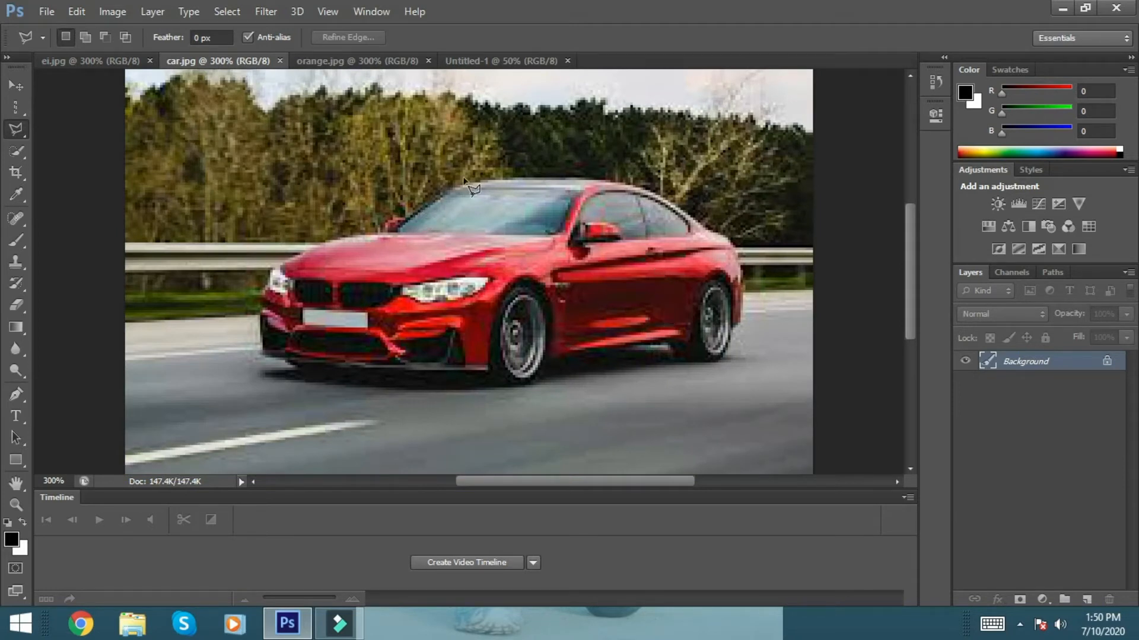
click(109, 57)
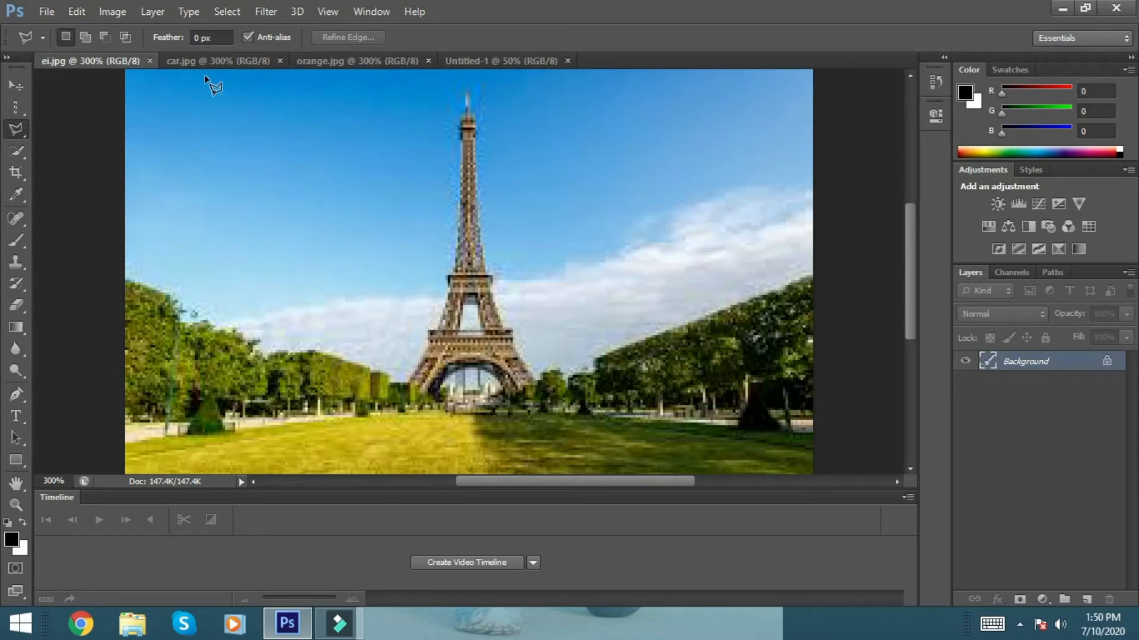
click(208, 58)
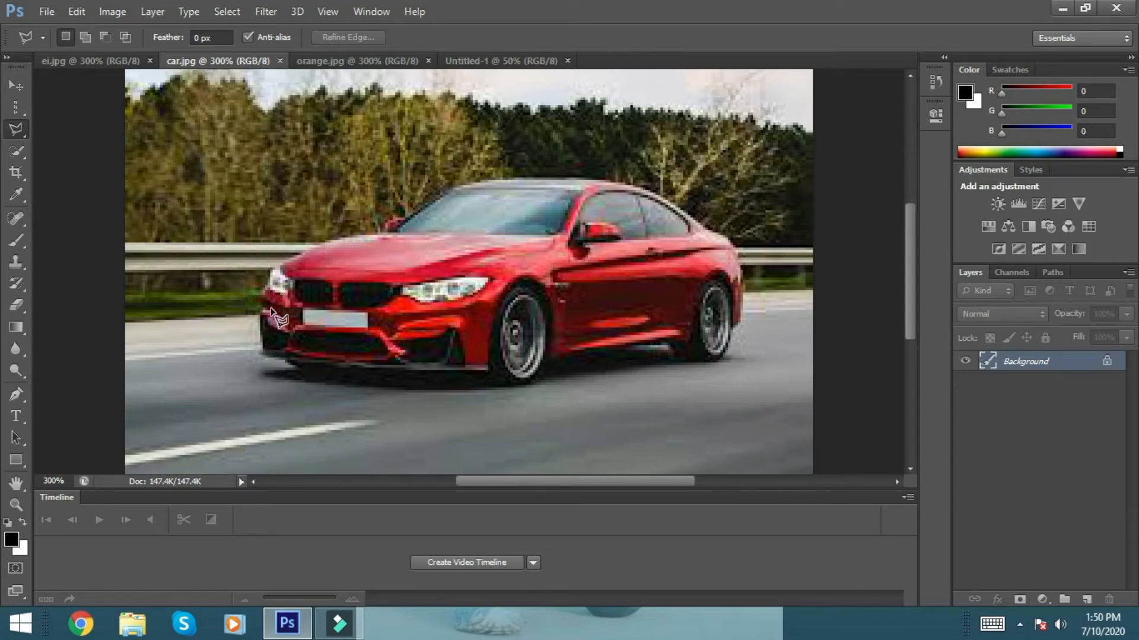
Step: Trace a closed polygonal selection around the whole red car, following its roofline, wheels and front bumper
click(261, 271)
click(390, 233)
click(465, 180)
click(605, 179)
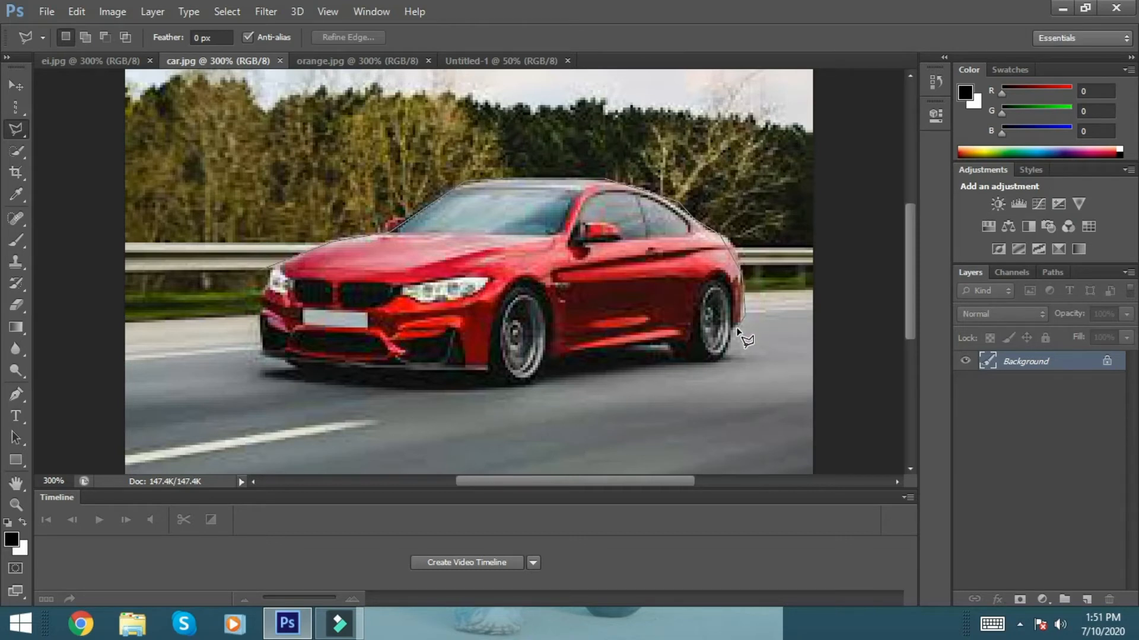
click(703, 348)
click(694, 335)
click(553, 351)
click(510, 385)
click(492, 366)
scroll(620, 223, up, 1)
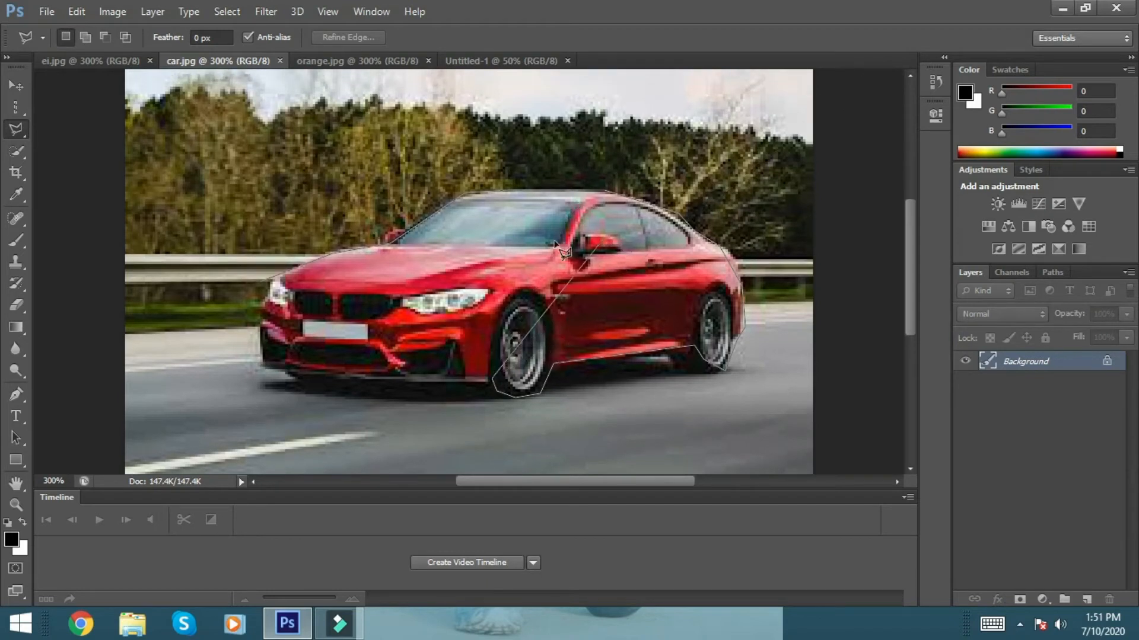
click(407, 287)
key(BackSpace)
click(490, 373)
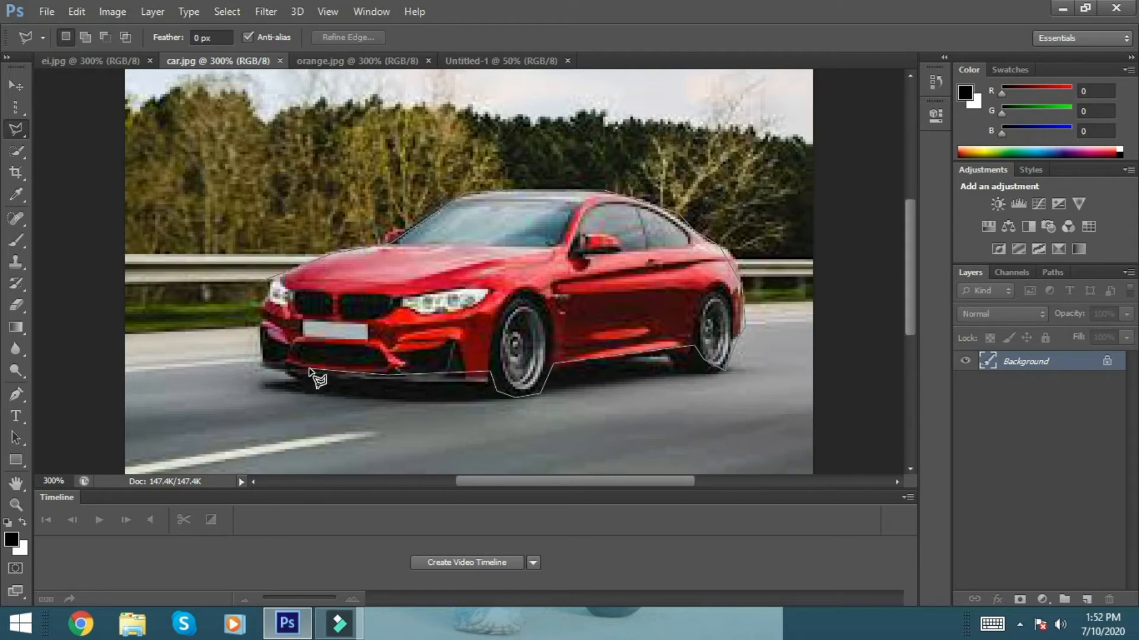
click(261, 368)
click(304, 268)
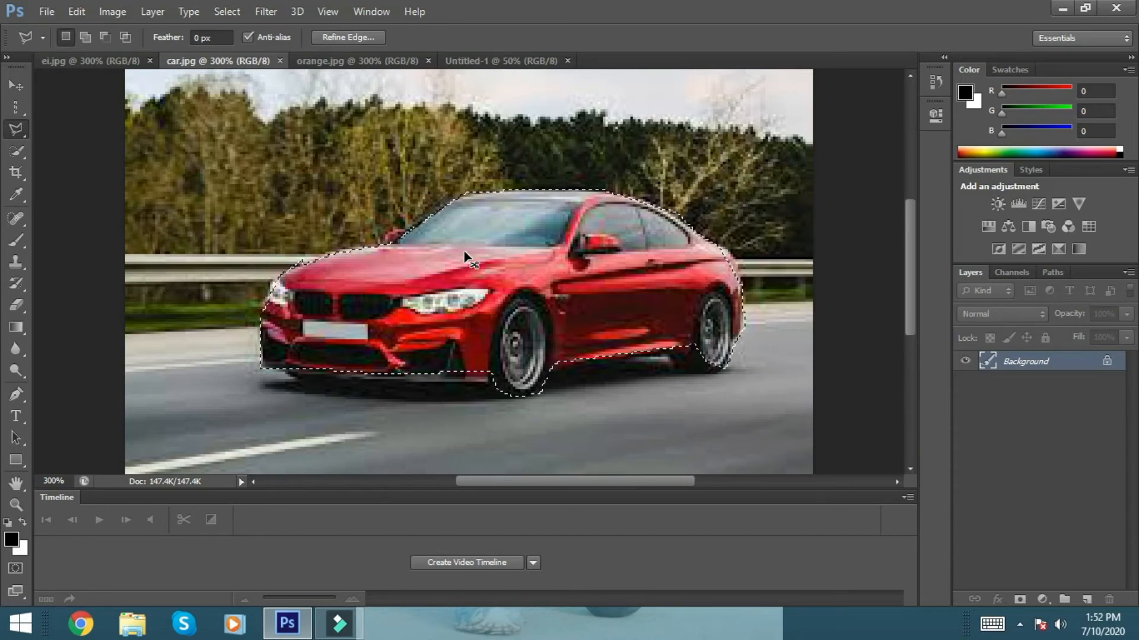
Step: Copy the selected car to a new layer and make the Background layer of car.jpg active
key(ctrl+j)
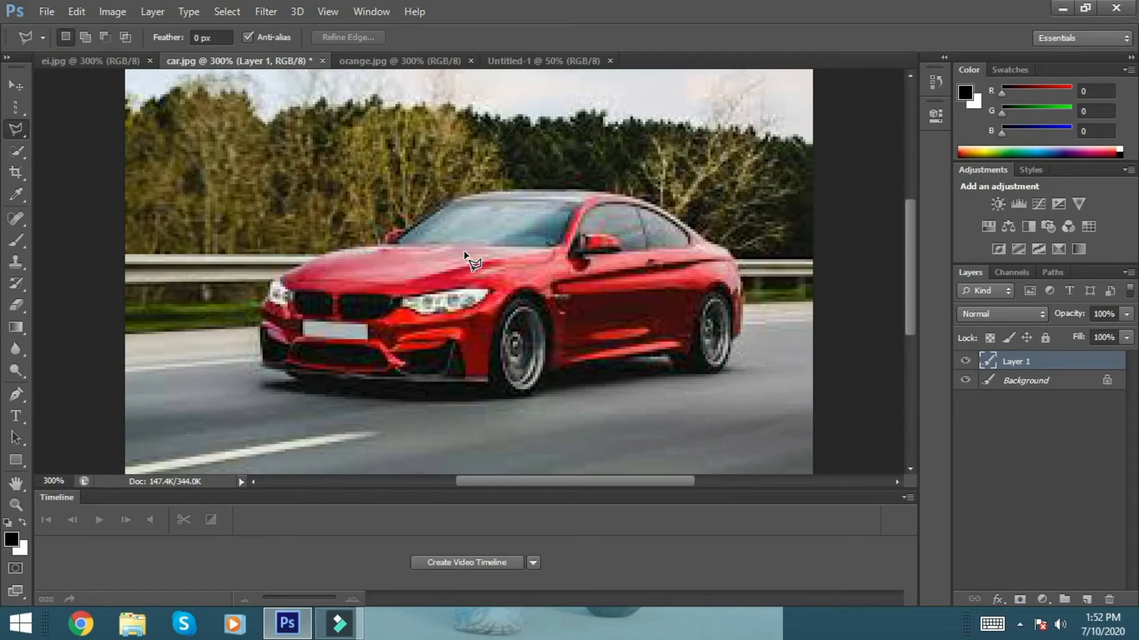
click(1018, 386)
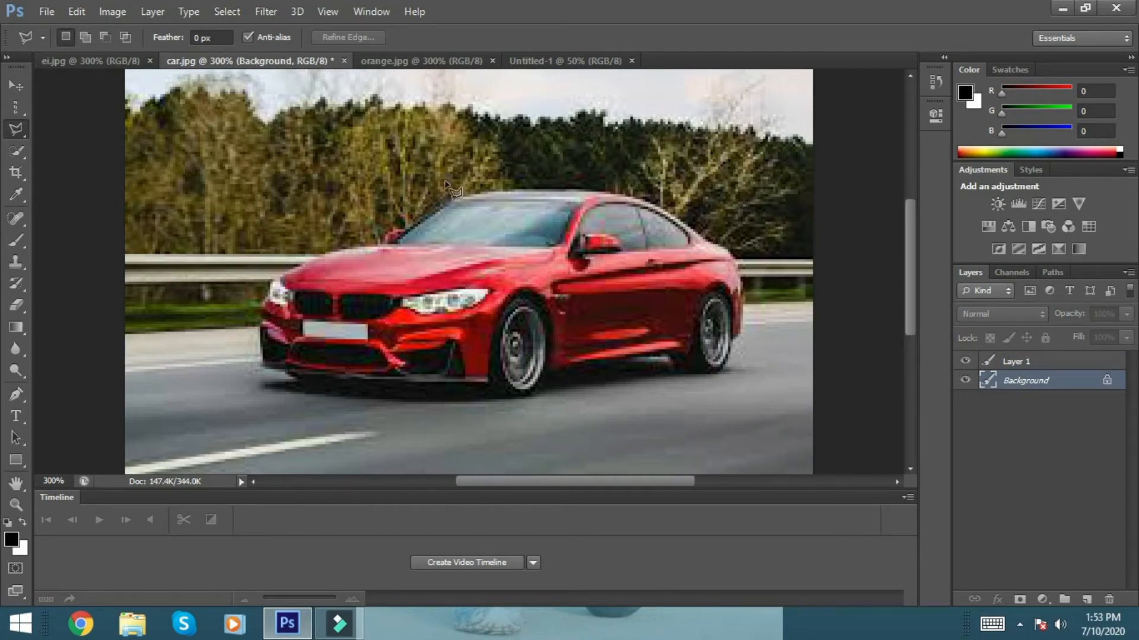
click(538, 65)
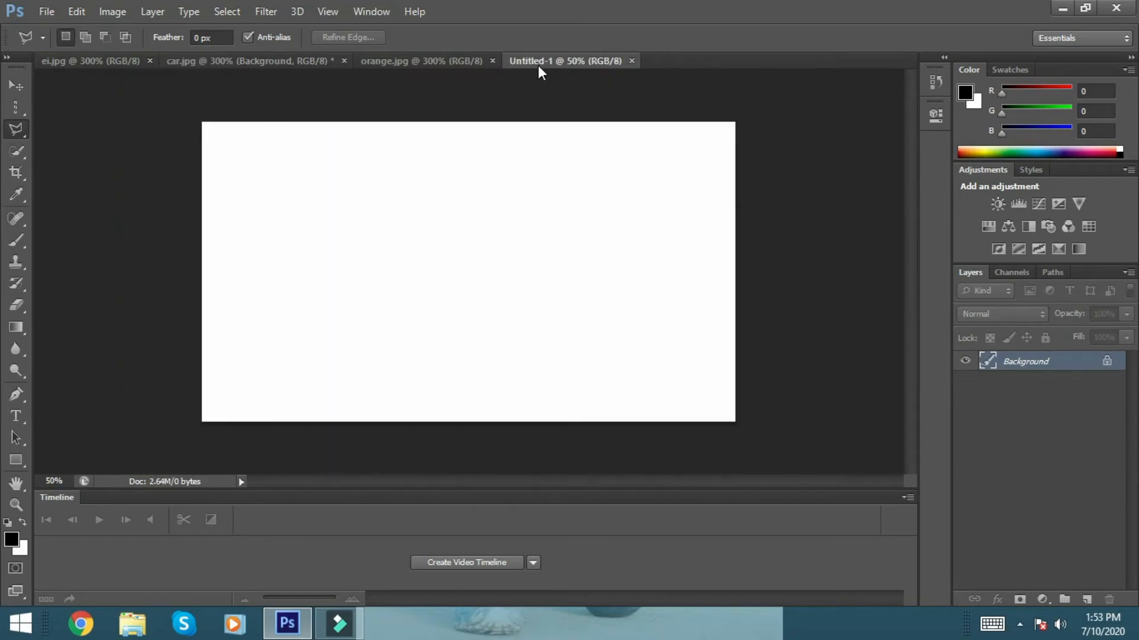
click(143, 65)
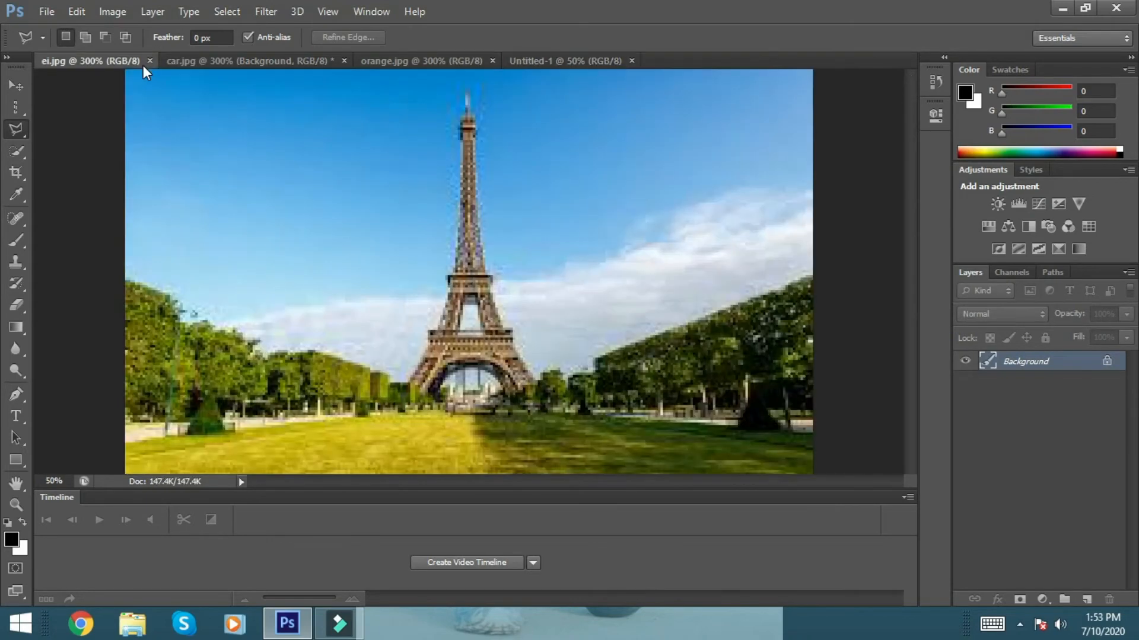
click(244, 59)
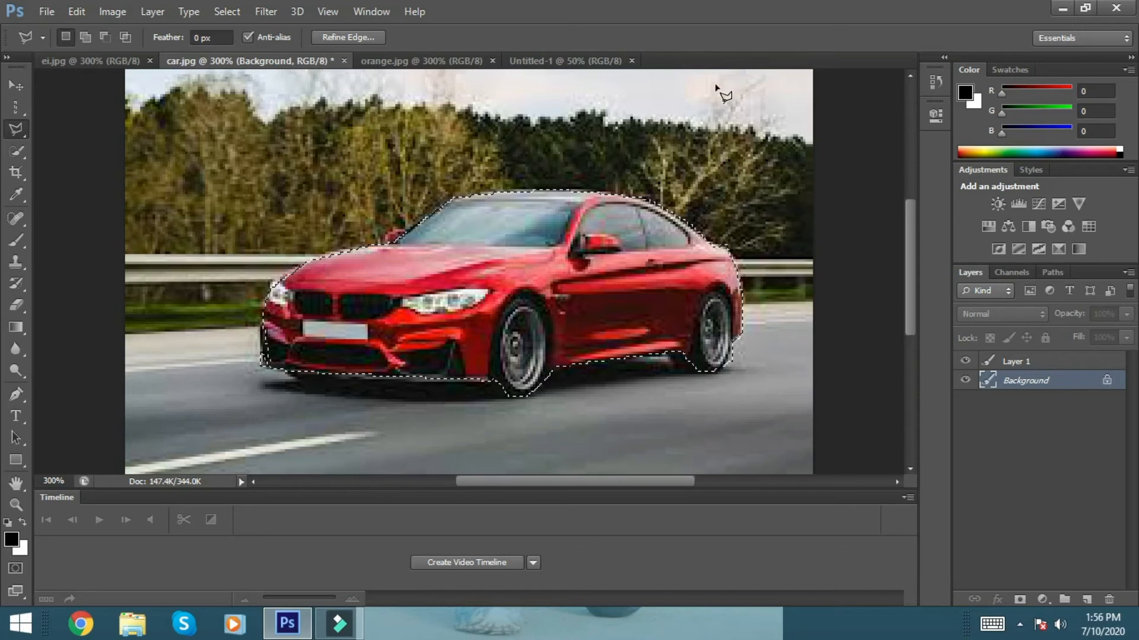
Step: Copy the car selection to another new layer with Layer Via Copy, and move that cutout into ei.jpg, slightly right of the Eiffel Tower
right_click(585, 231)
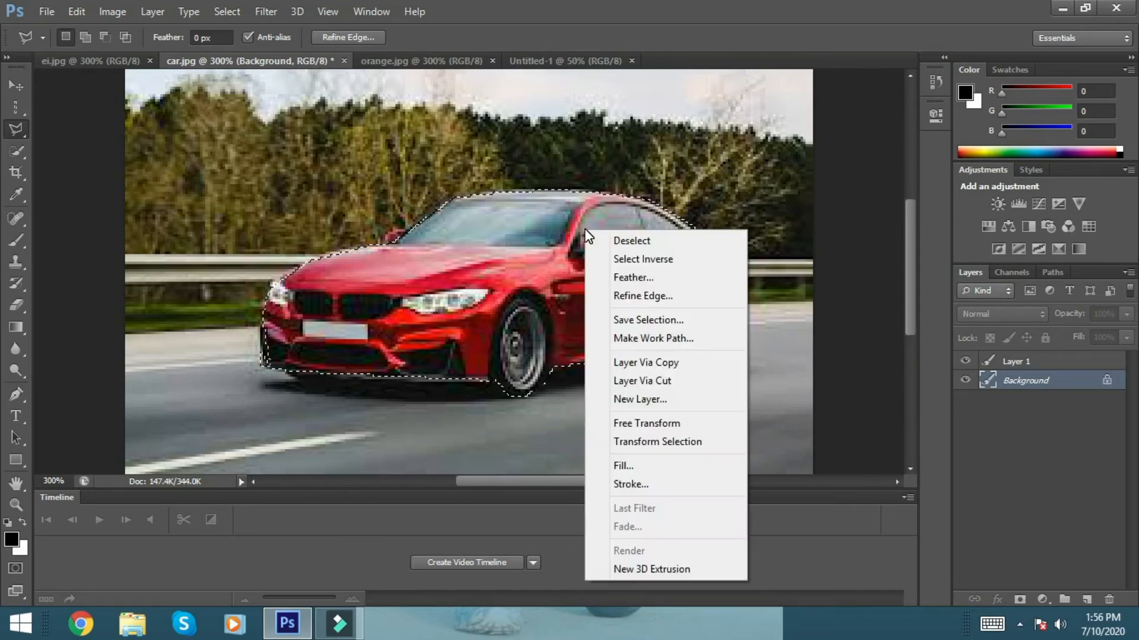
click(612, 362)
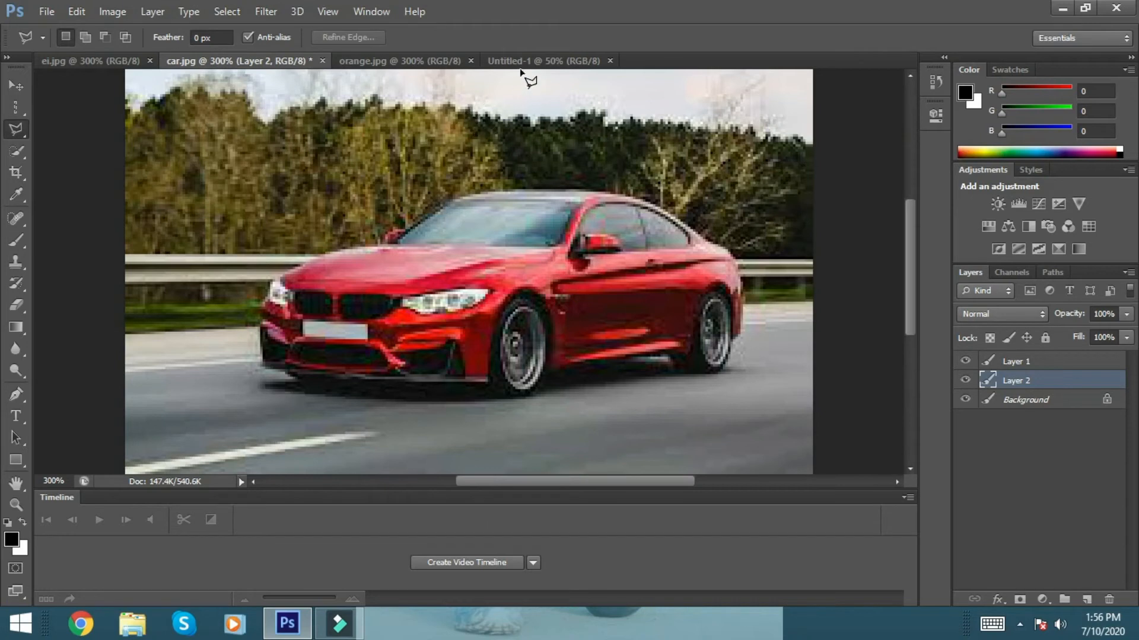
click(16, 84)
drag(611, 252, 268, 83)
drag(427, 344, 488, 376)
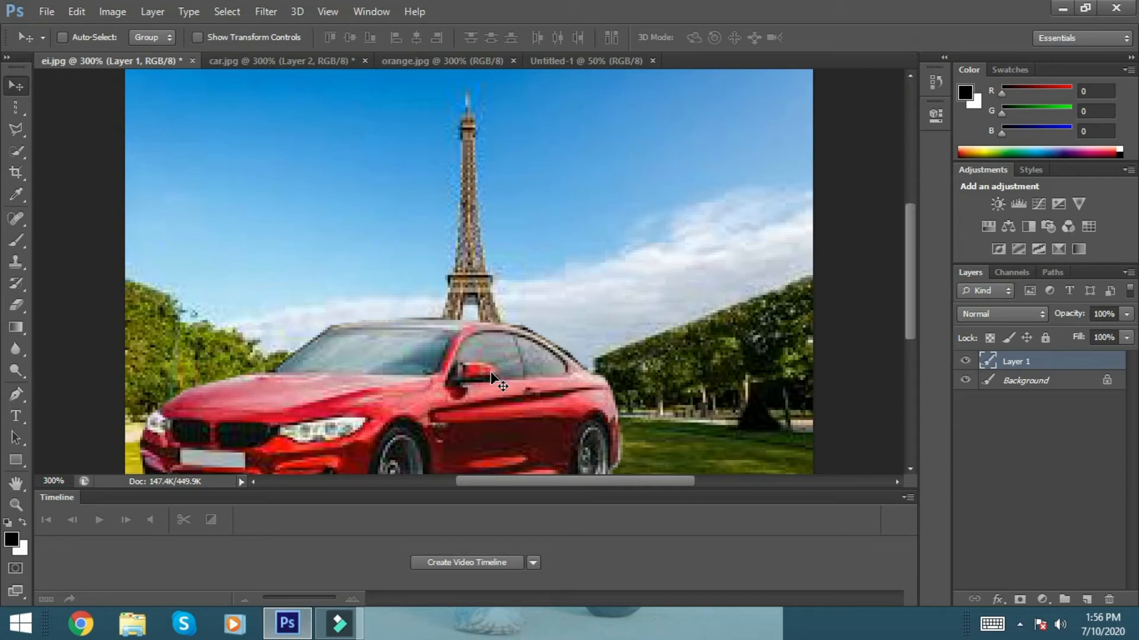
drag(494, 371, 676, 339)
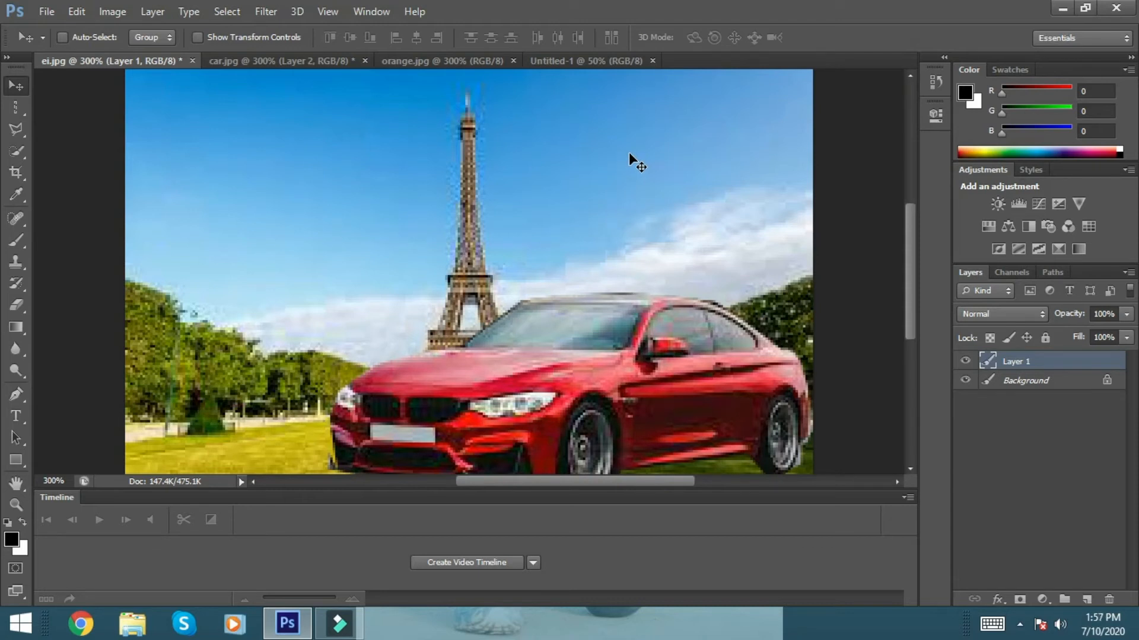
Step: Activate the Magnetic Lasso Tool and bring orange.jpg to the front, passing through the blank Untitled-1 document
click(24, 127)
click(23, 127)
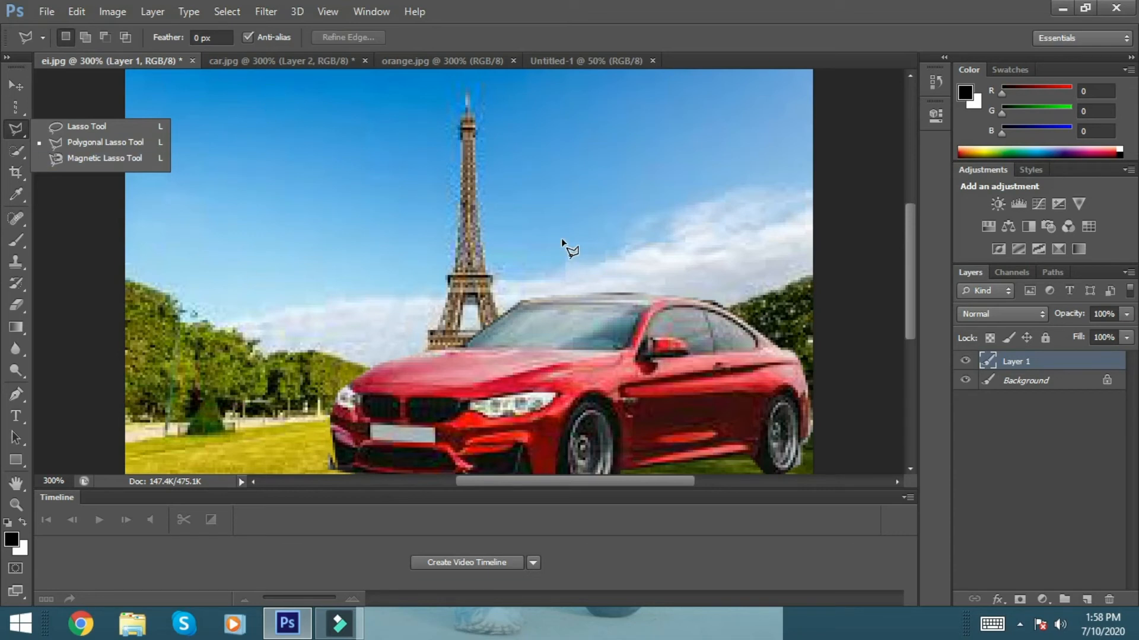
click(74, 159)
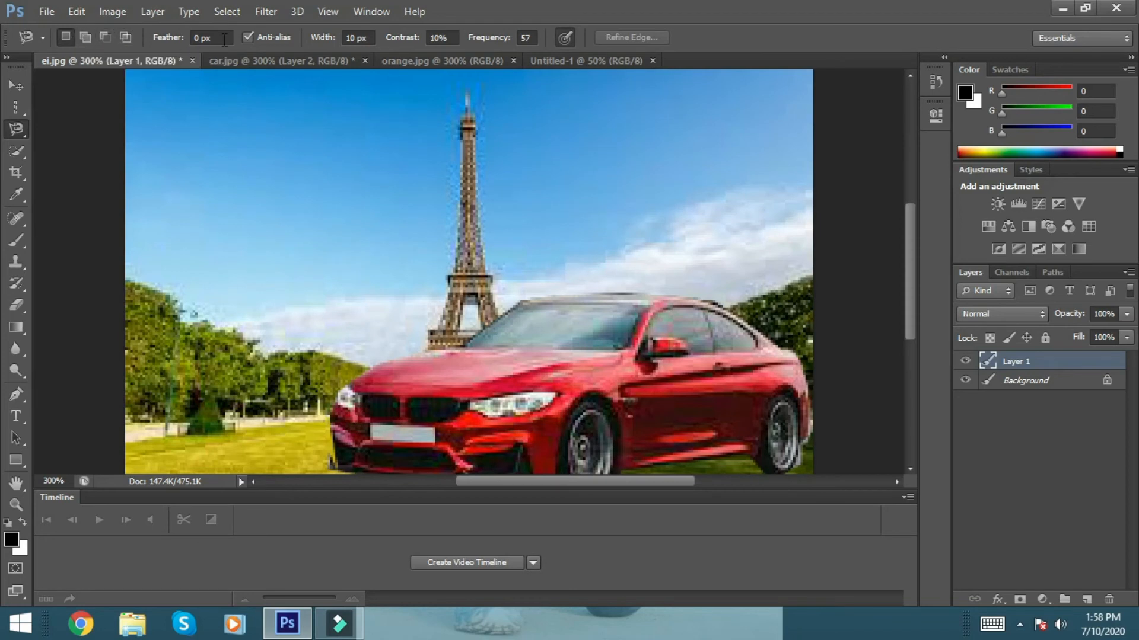
click(580, 61)
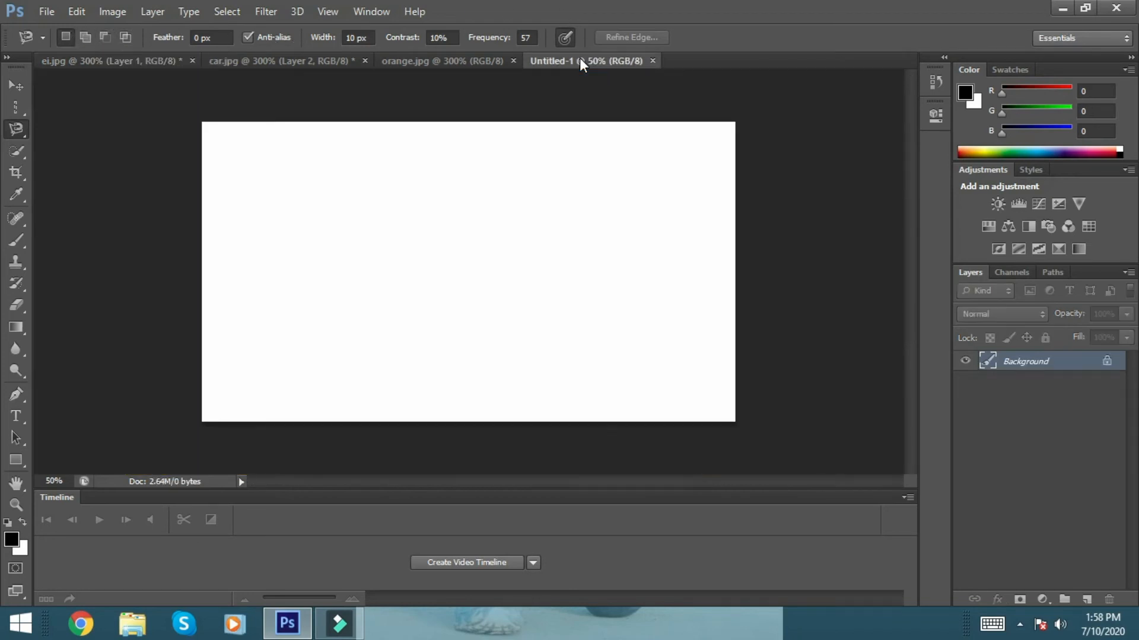
click(438, 62)
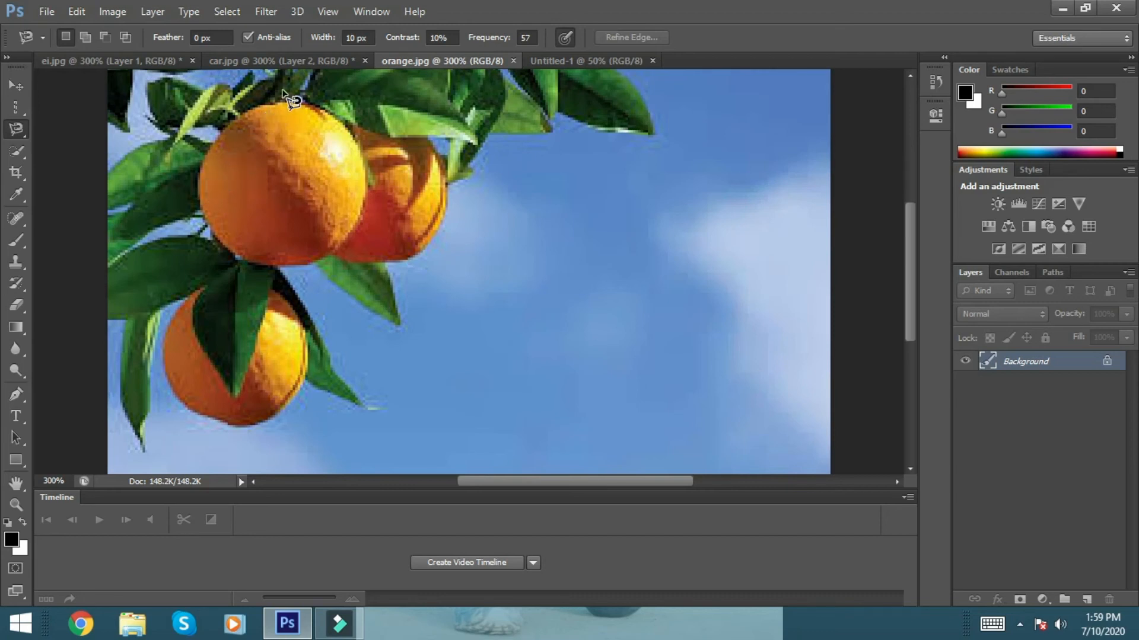
Step: Trace a closed Magnetic Lasso selection around the edge of the large front orange in the upper cluster
click(17, 130)
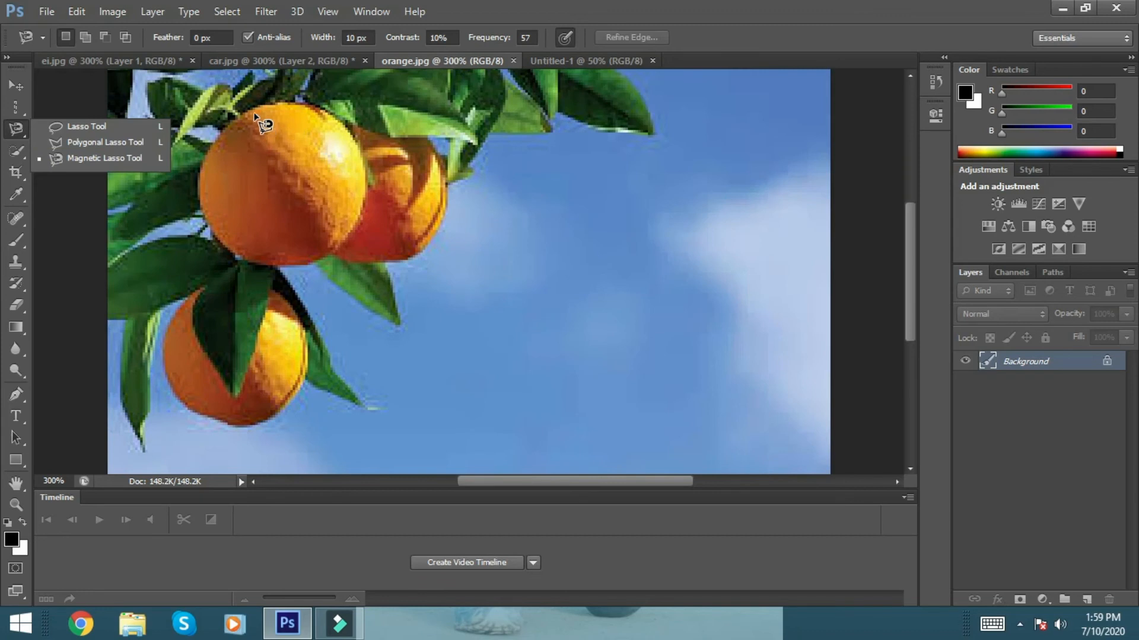
click(284, 104)
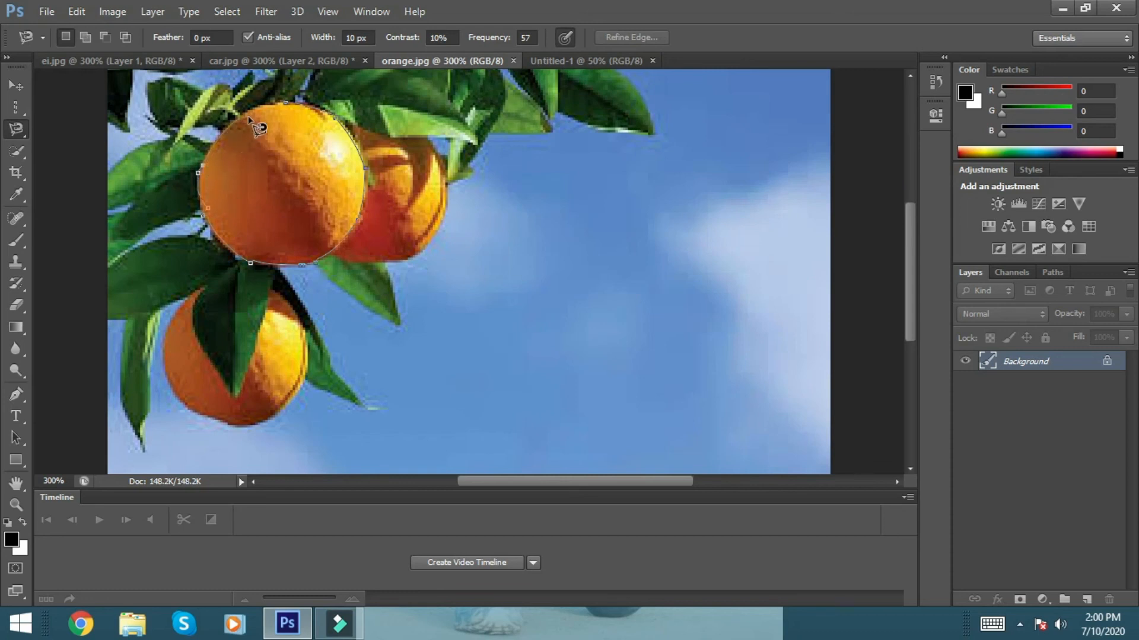
click(286, 103)
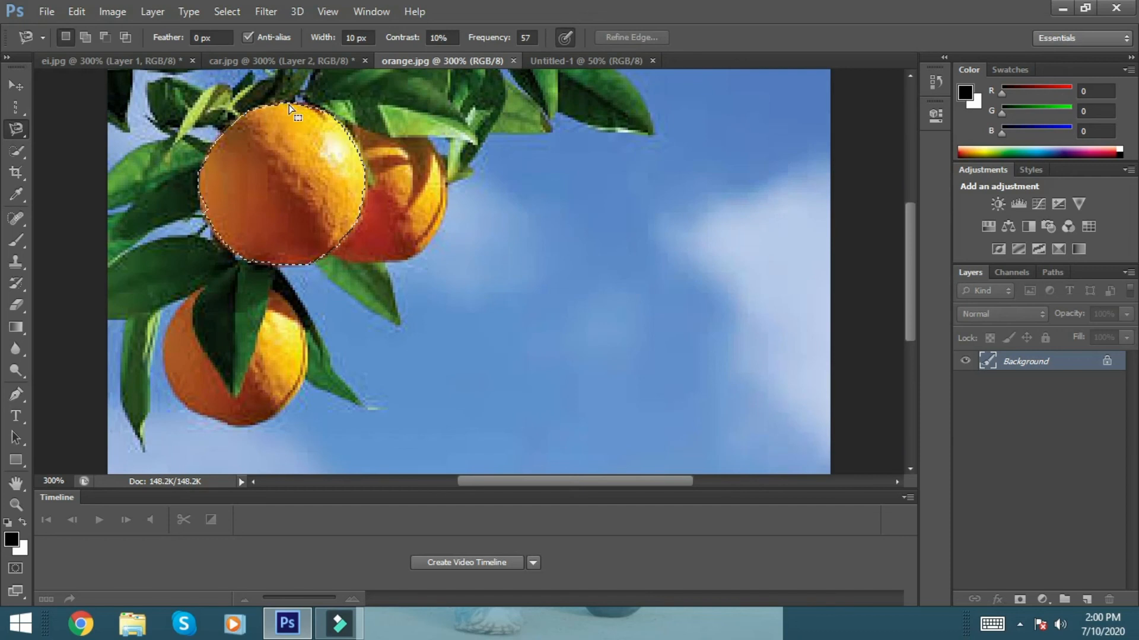
Step: Copy the selected orange with Layer Via Copy, move that cutout into ei.jpg, and place it on the grass just left of the red car
right_click(321, 204)
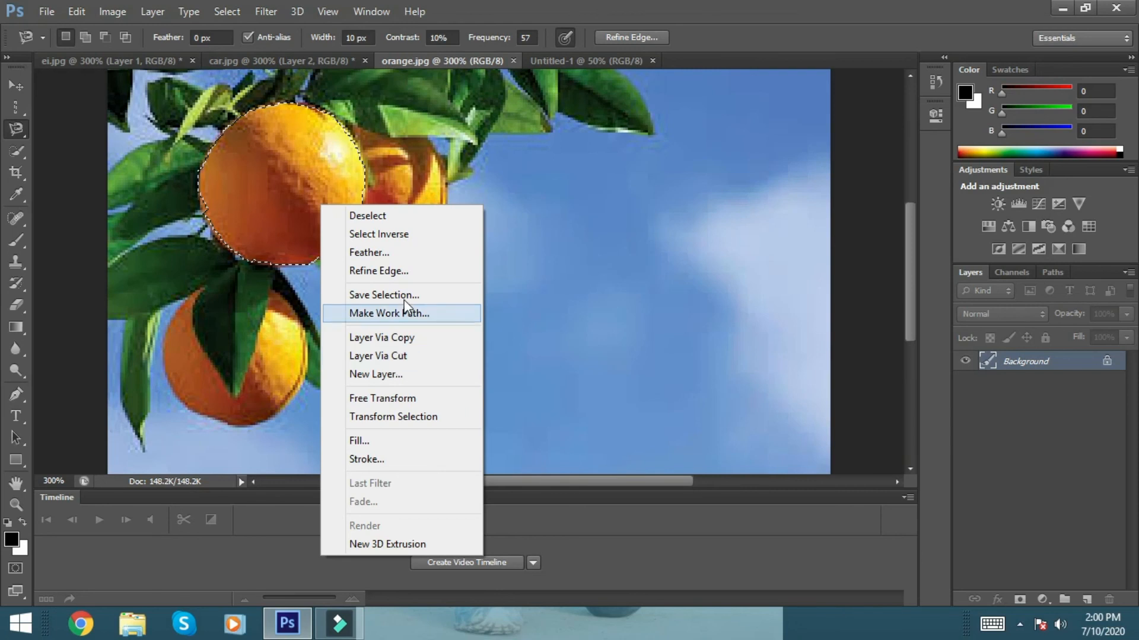
click(397, 345)
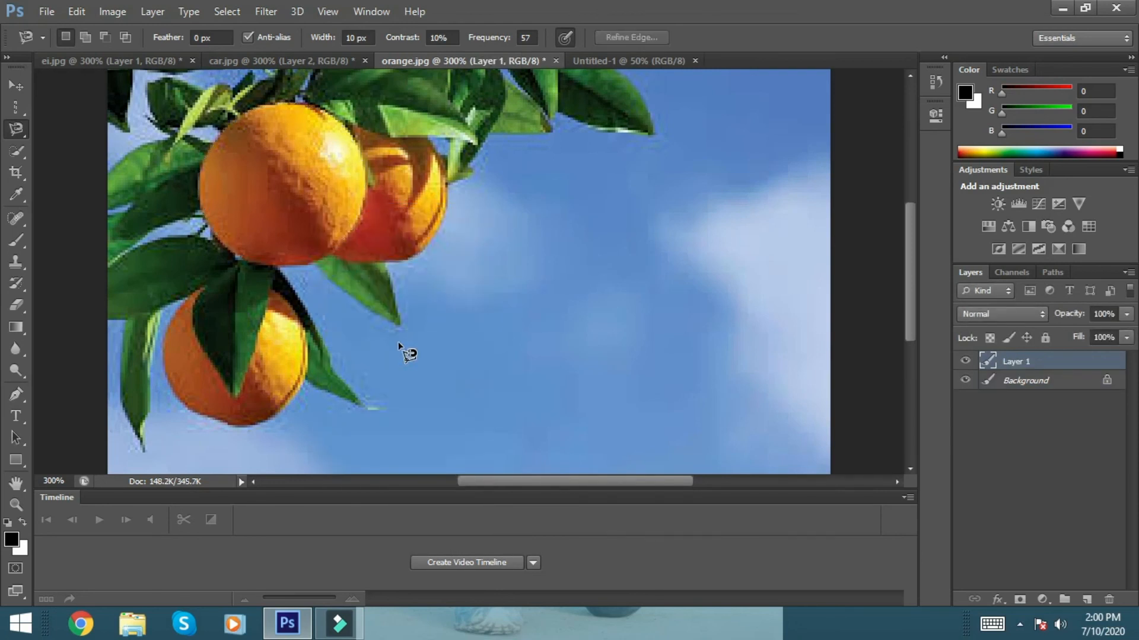
click(12, 84)
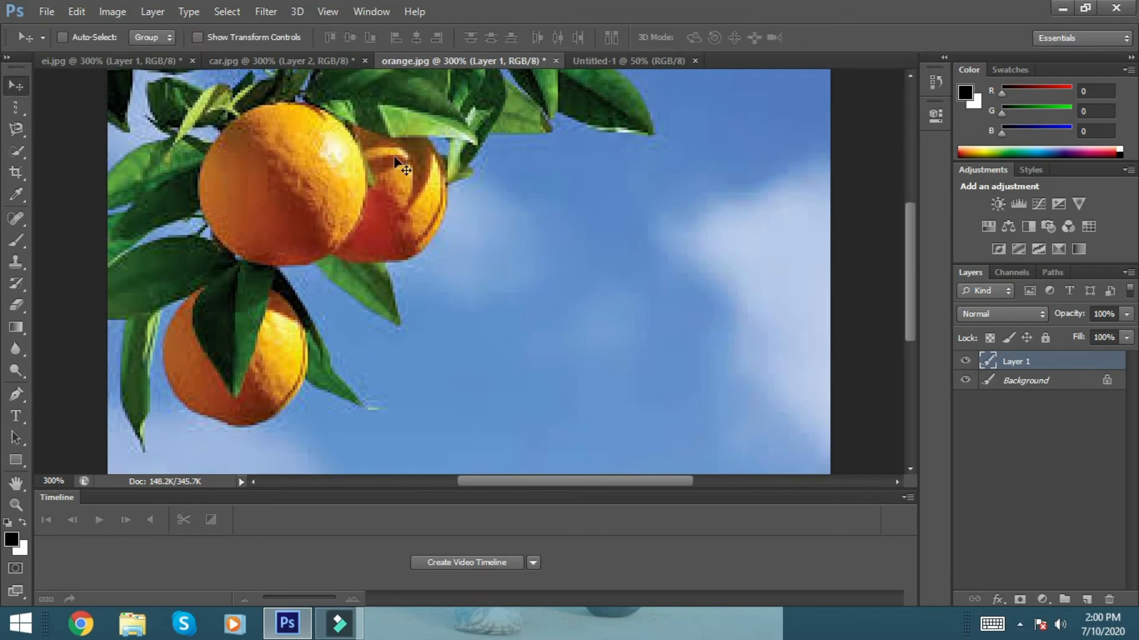
drag(299, 202, 326, 137)
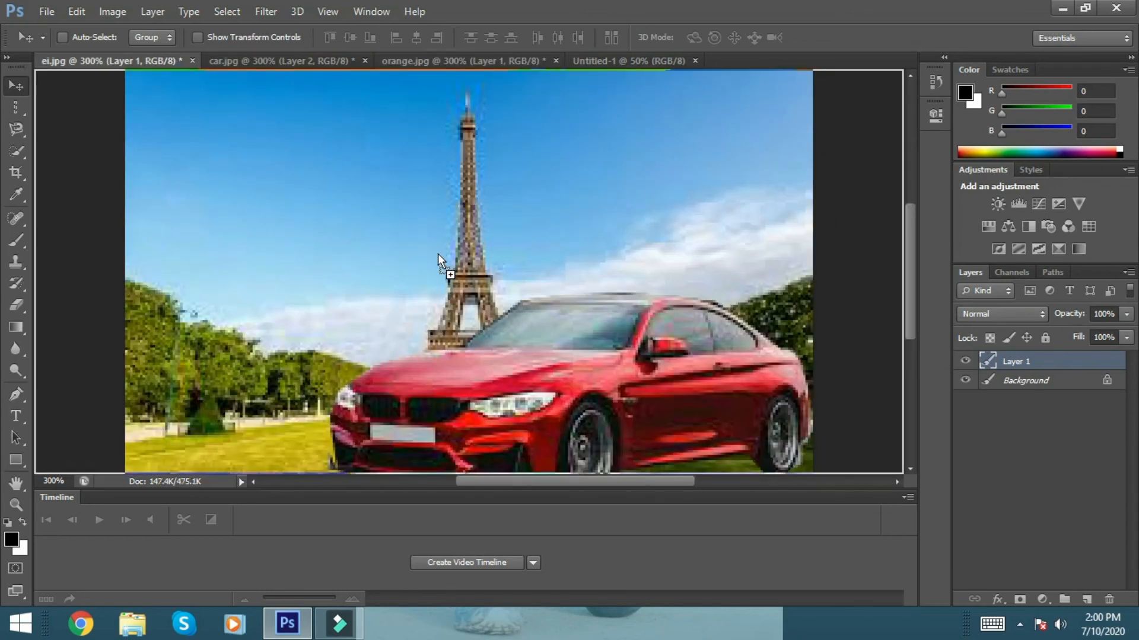
drag(438, 255, 310, 351)
drag(443, 340, 461, 319)
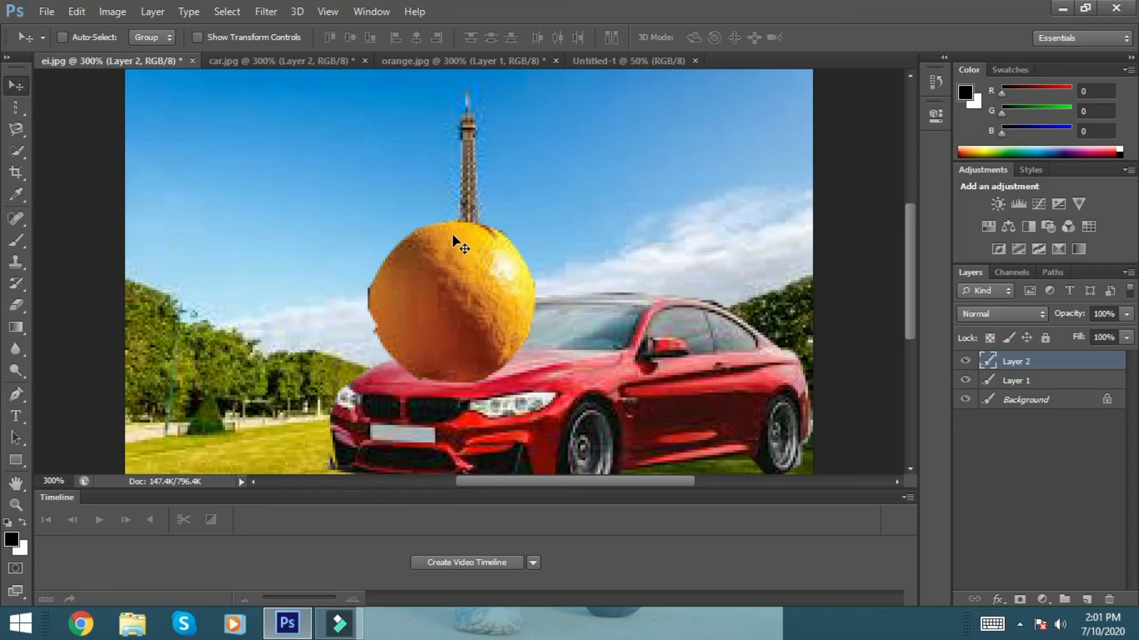
drag(429, 296, 243, 393)
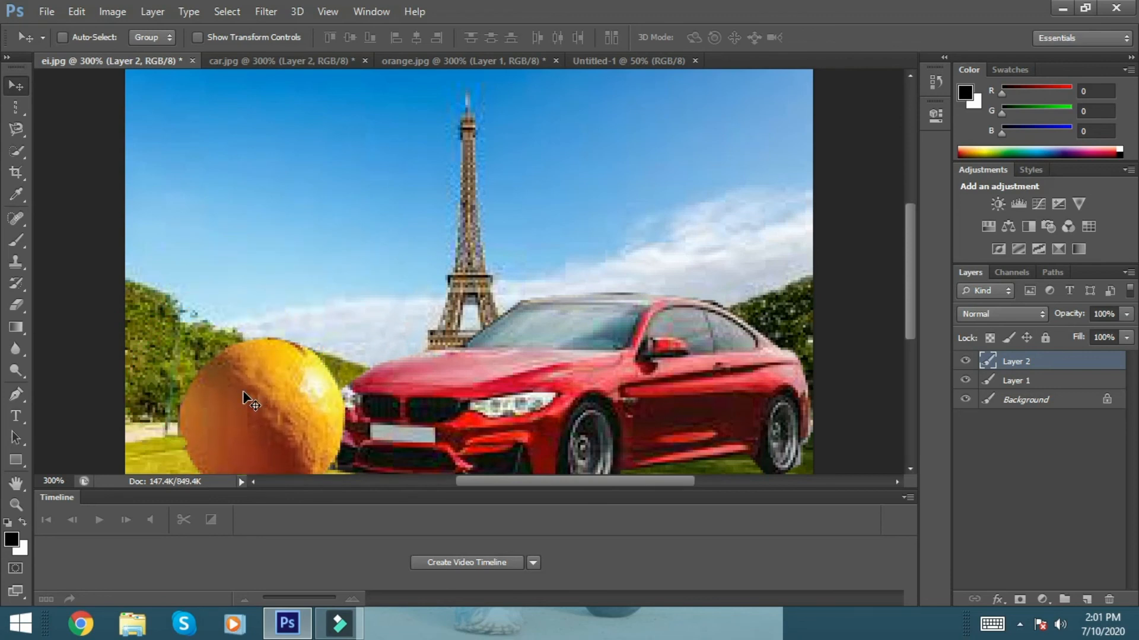